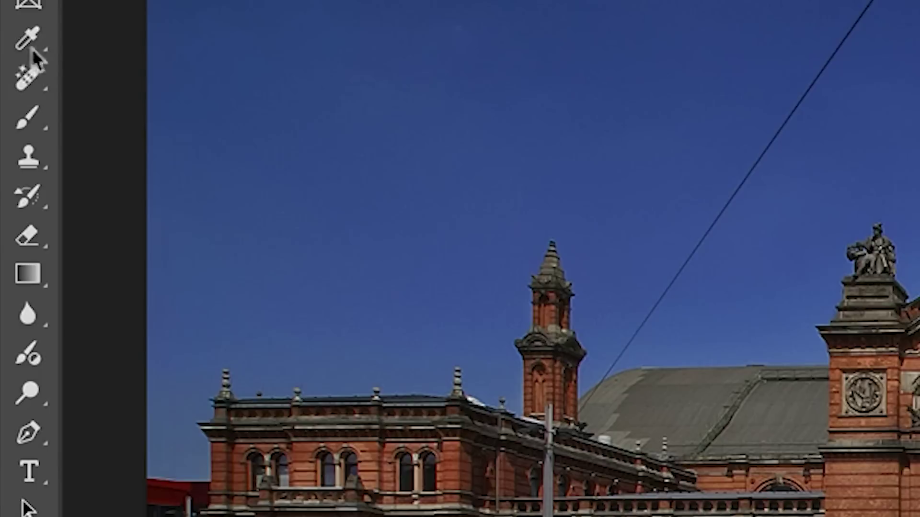
# Switch to the Remove tool on a new empty layer with Sample all layers enabled.
pyautogui.rightClick(30, 74)
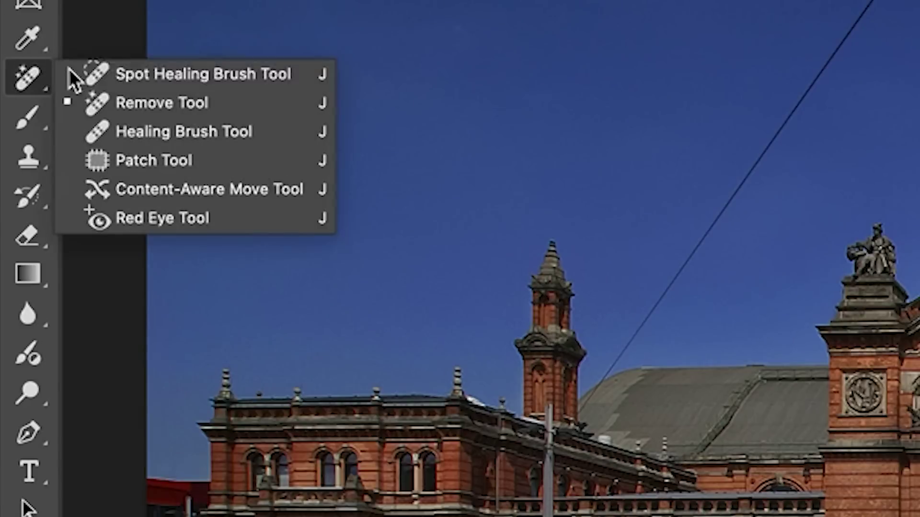
pyautogui.click(163, 102)
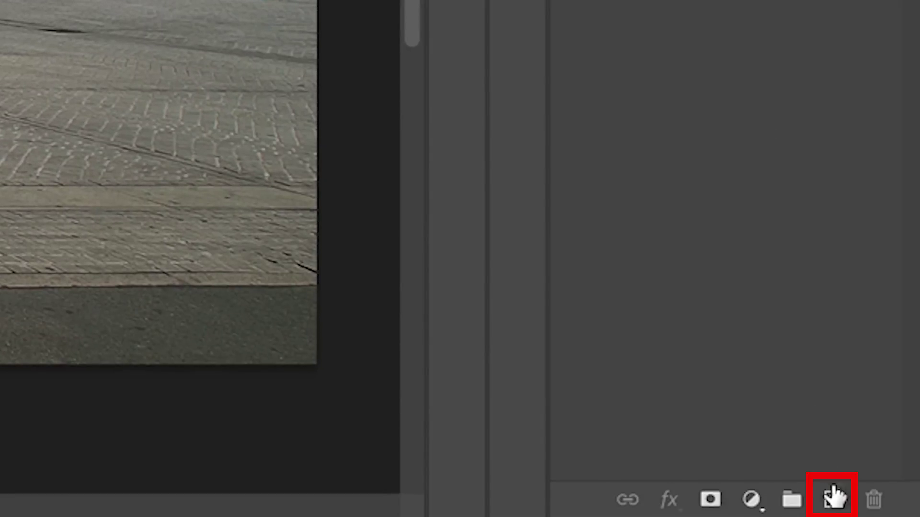
pyautogui.click(833, 498)
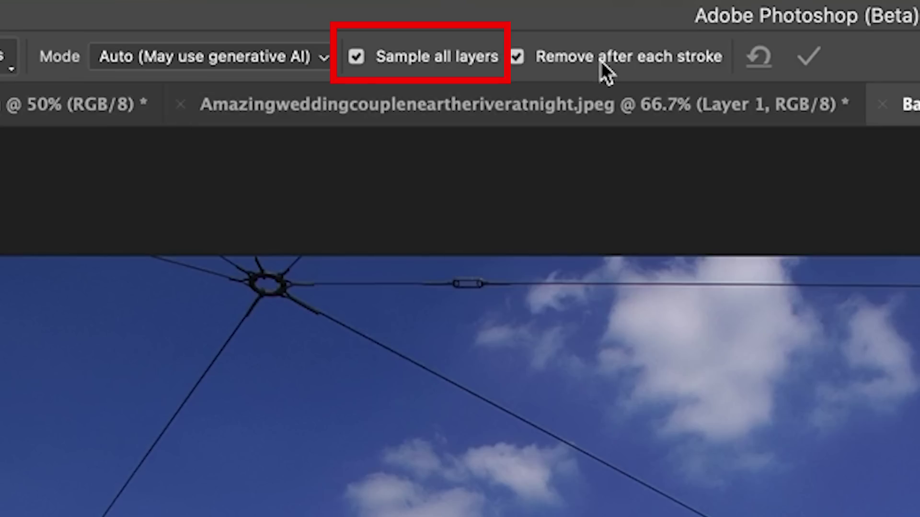
pyautogui.click(356, 57)
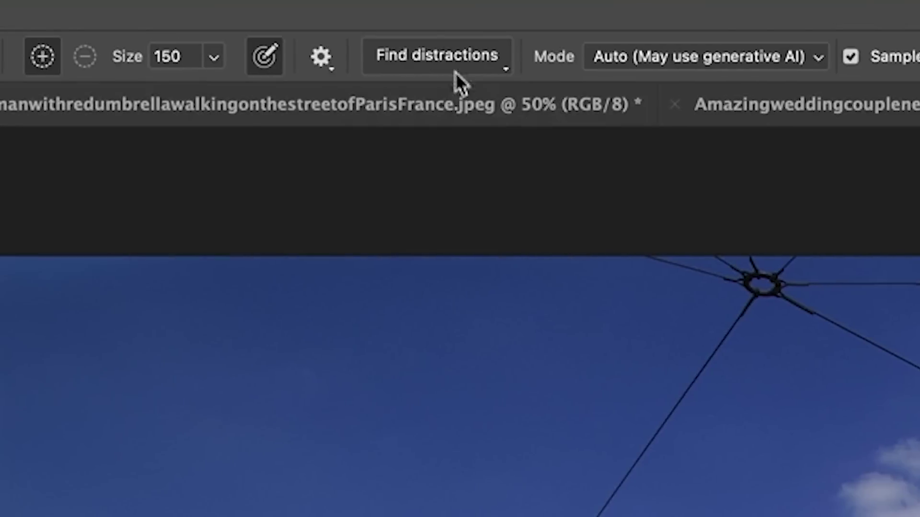
pyautogui.click(447, 56)
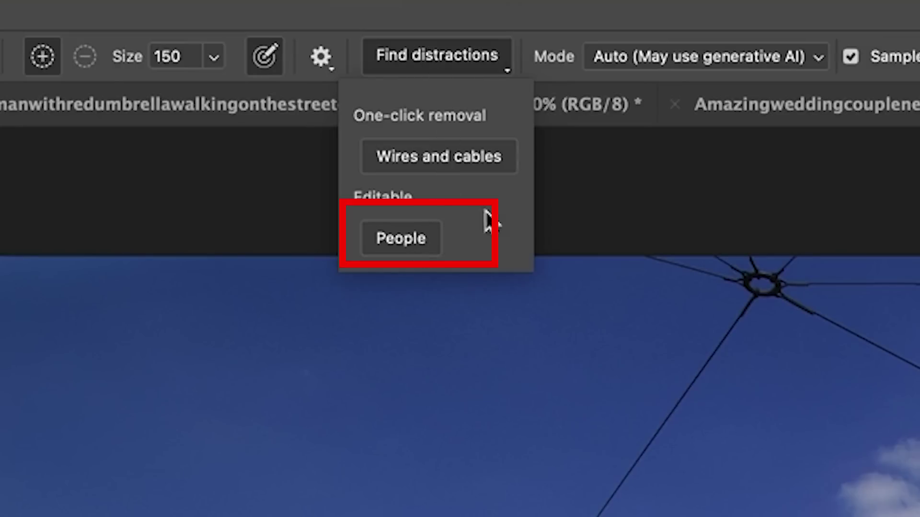
# Detect all the people in the station square with Find distractions and remove them.
pyautogui.click(407, 240)
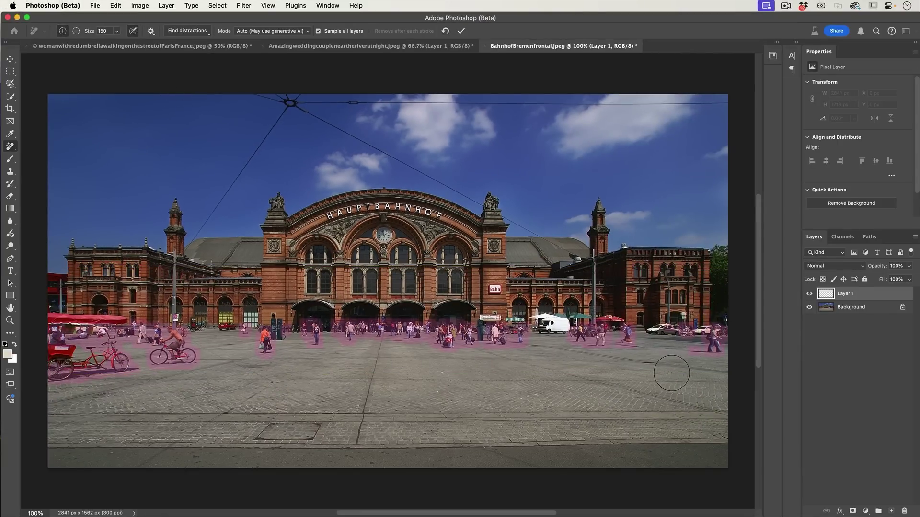
pyautogui.click(462, 31)
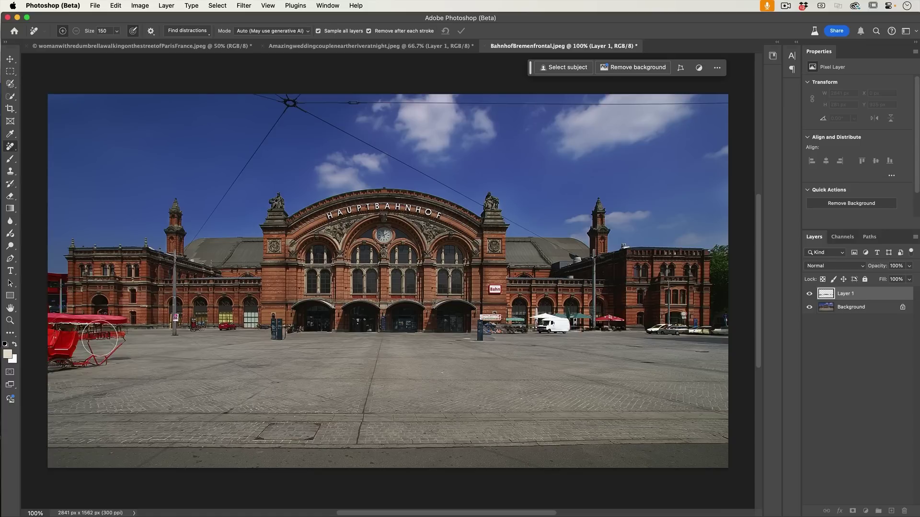
# Paint out the red carriage at the left of the square and add another empty layer.
pyautogui.moveTo(45, 325)
pyautogui.mouseDown()
pyautogui.moveTo(110, 329)
pyautogui.moveTo(91, 355)
pyautogui.moveTo(53, 352)
pyautogui.moveTo(82, 336)
pyautogui.moveTo(120, 338)
pyautogui.mouseUp()
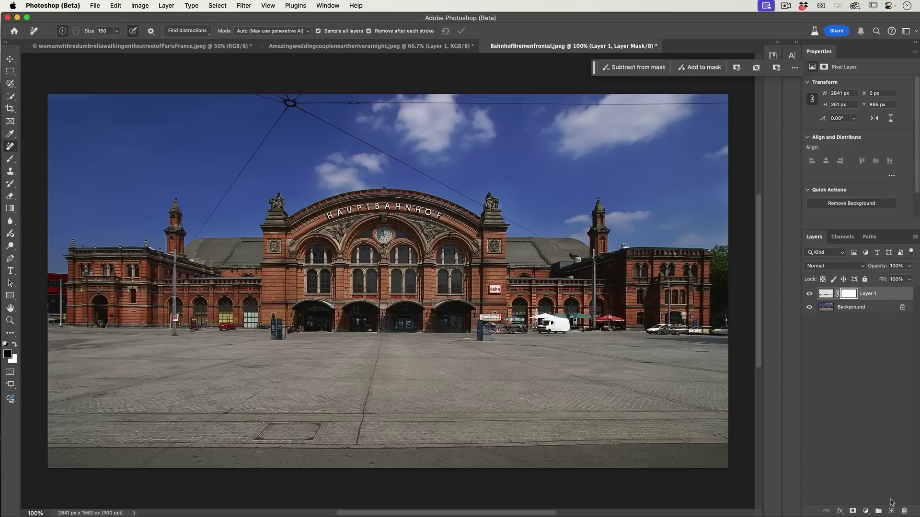
pyautogui.click(892, 512)
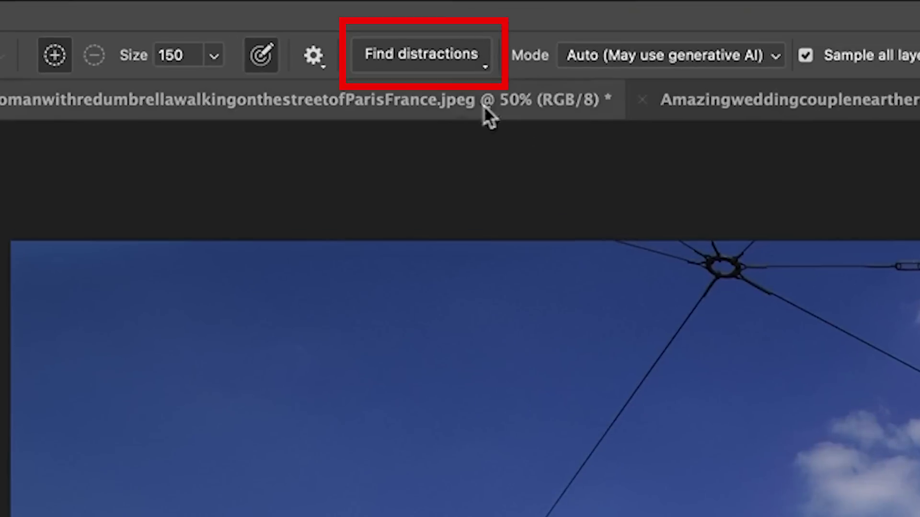
# Remove the station's overhead wires with Wires and cables, compare against the original, then go to the Paris photo.
pyautogui.click(437, 58)
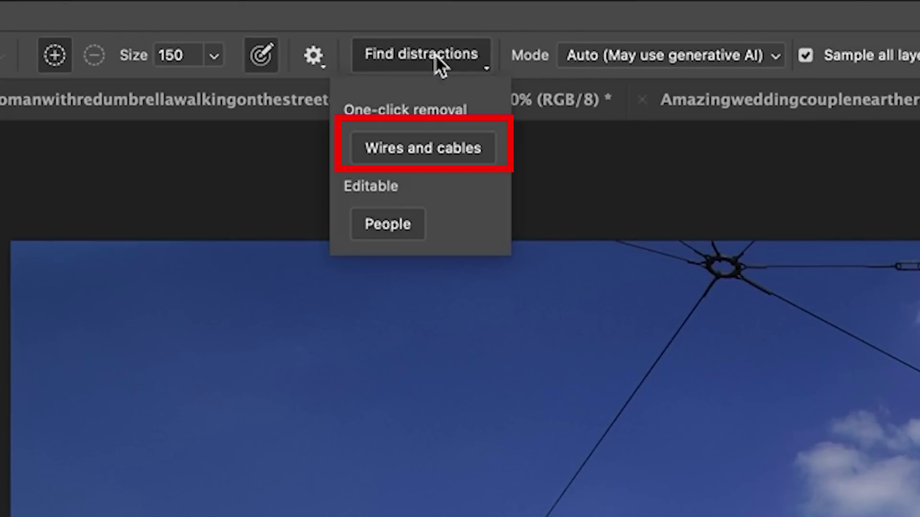
pyautogui.click(415, 153)
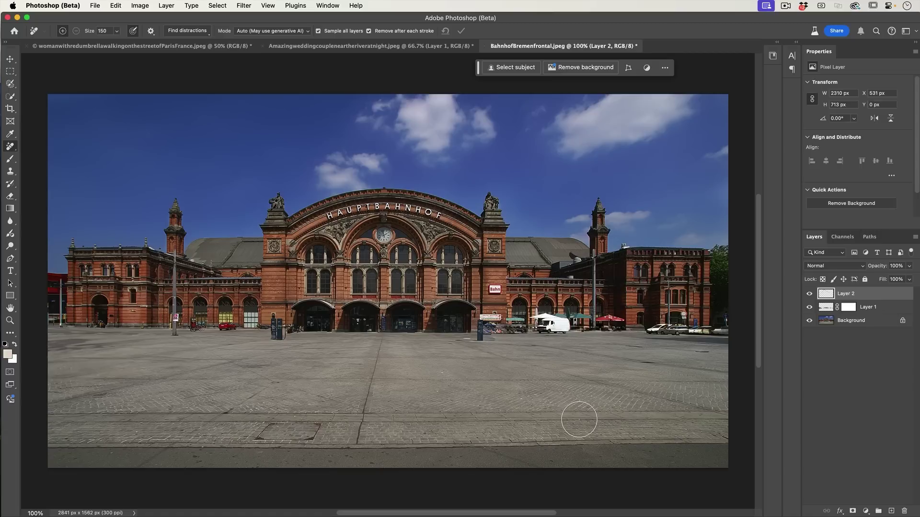
pyautogui.click(809, 307)
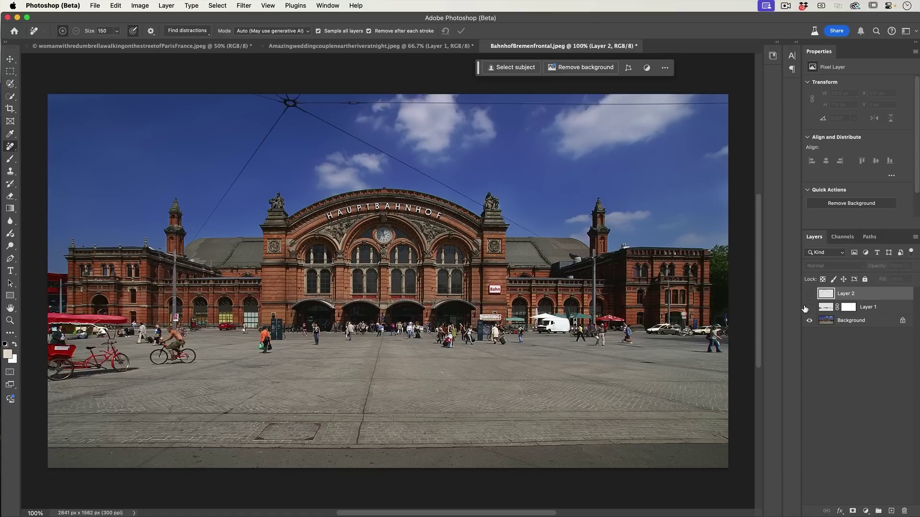
pyautogui.click(809, 307)
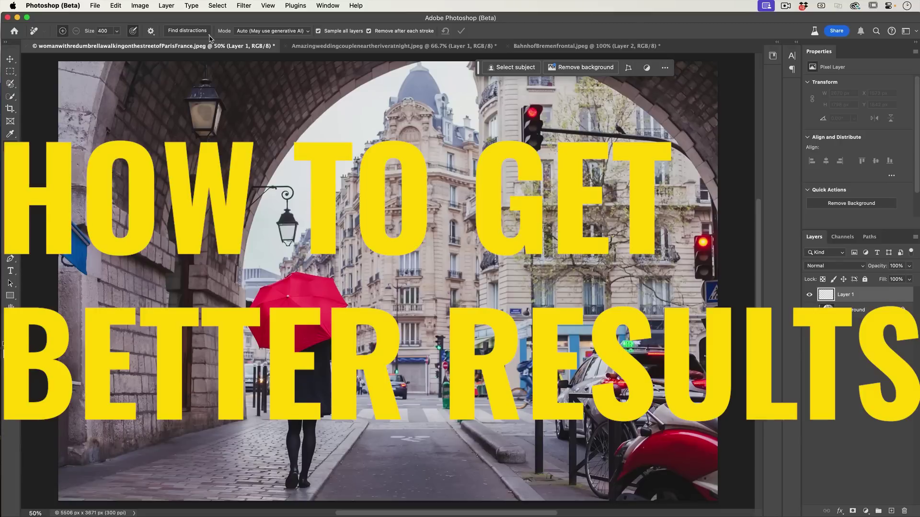
pyautogui.click(192, 31)
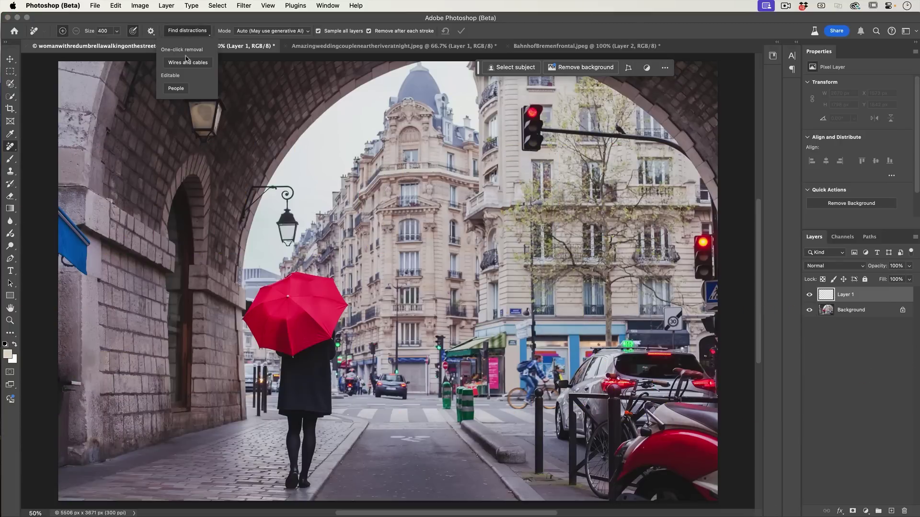
# Try automatic People removal on the umbrella photo, discard it, and add an empty Layer 1.
pyautogui.click(175, 88)
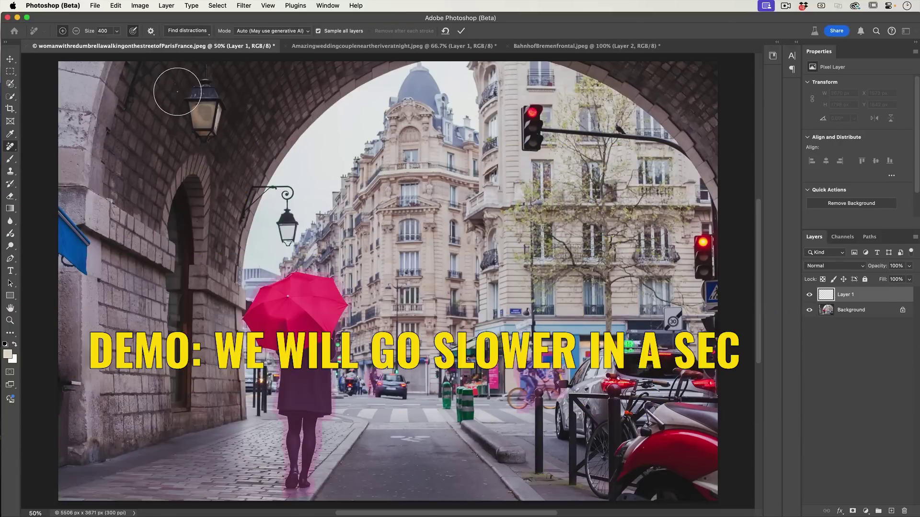
pyautogui.click(462, 31)
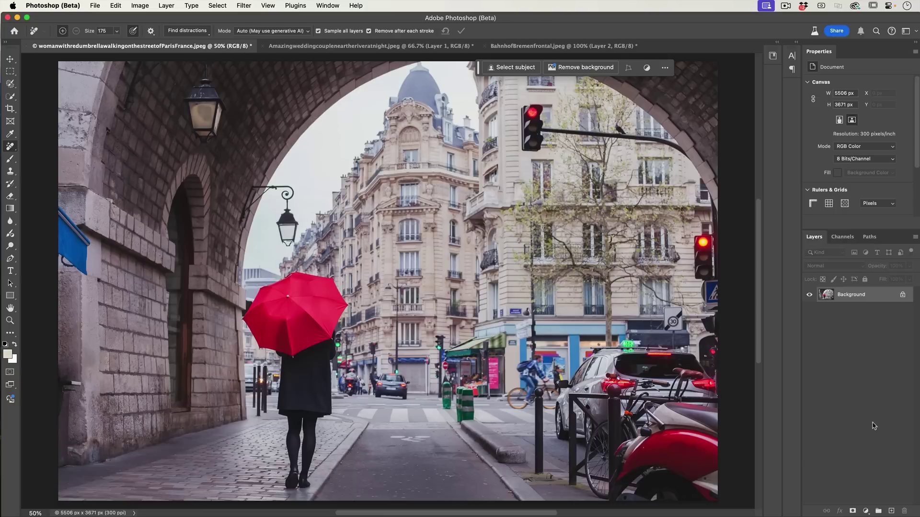
pyautogui.click(891, 509)
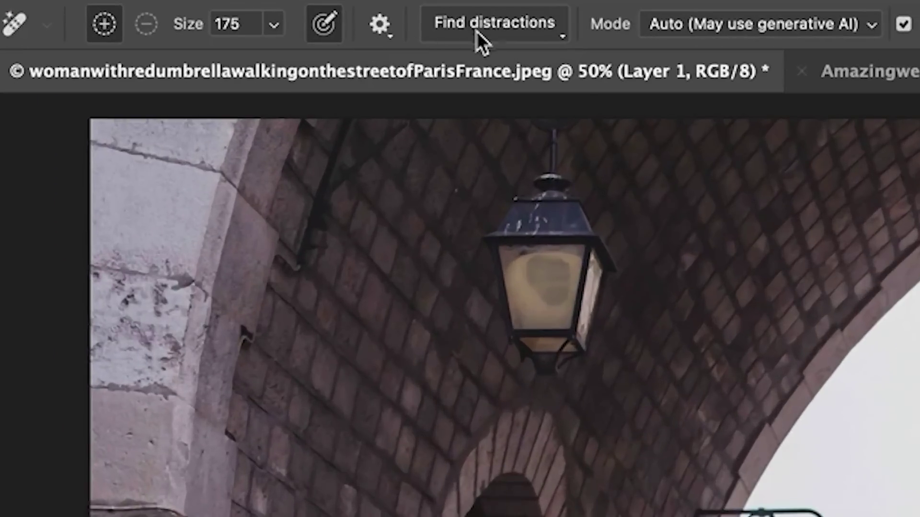
# Mark the people in the umbrella photo and change the overlay colour to Chartreuse.
pyautogui.click(183, 31)
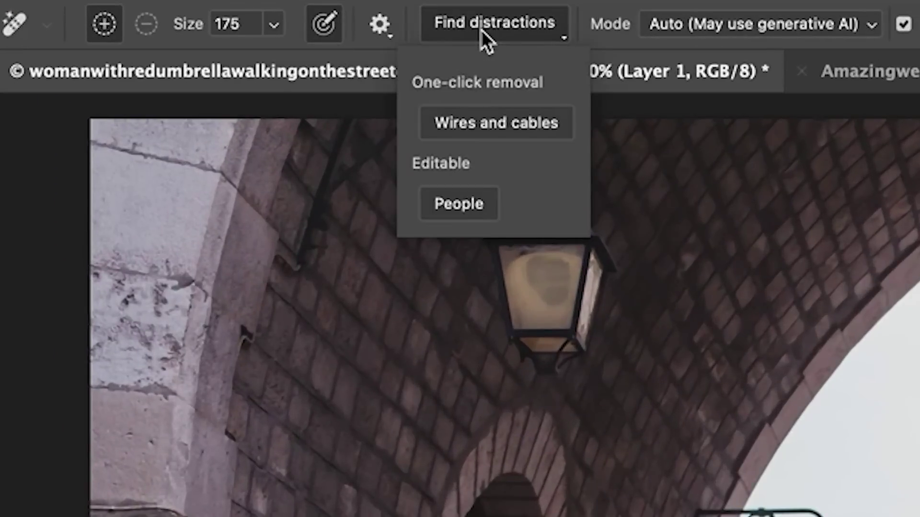
pyautogui.click(468, 195)
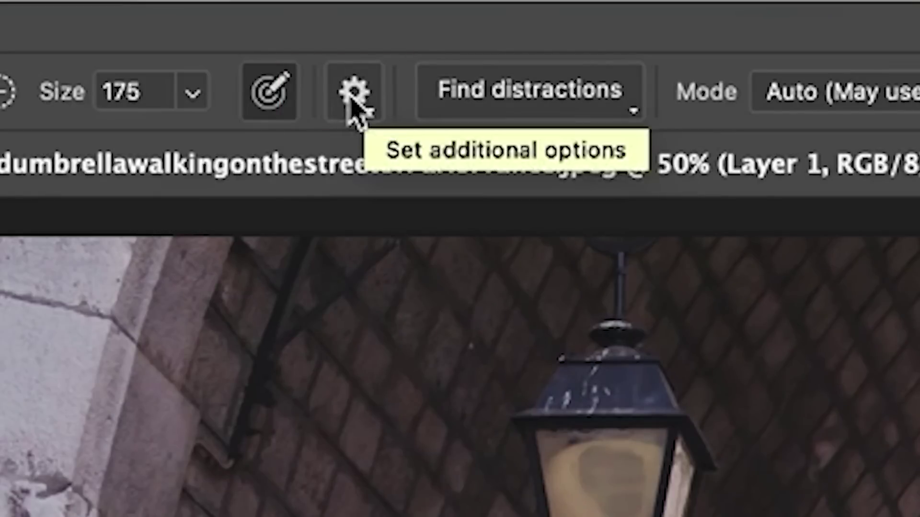
pyautogui.click(352, 96)
pyautogui.click(407, 221)
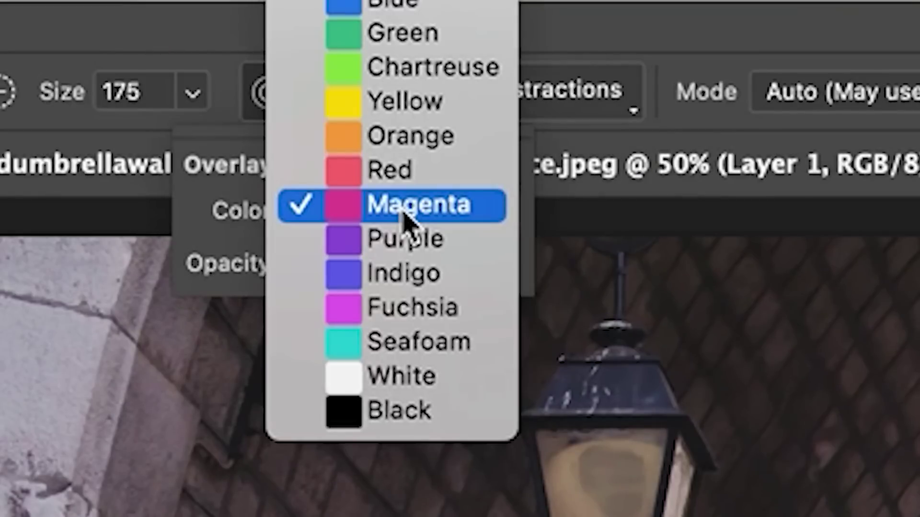
pyautogui.click(410, 72)
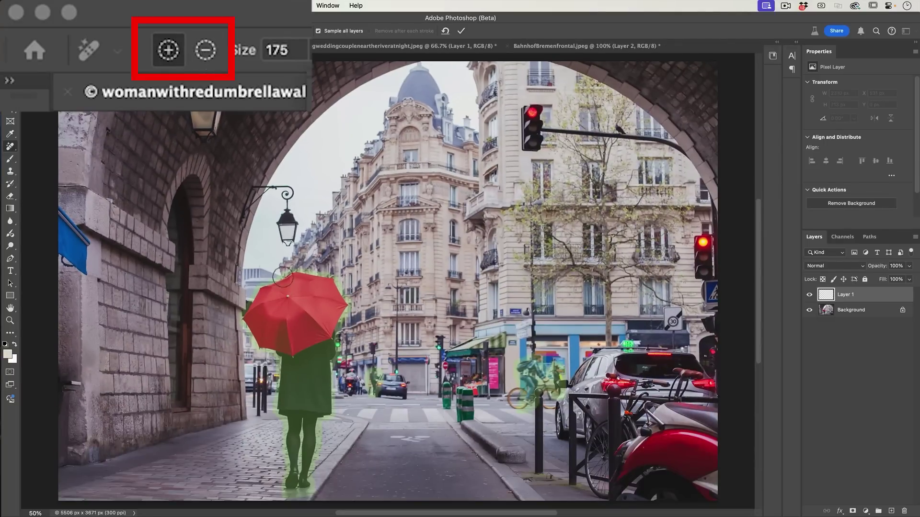
# Subtract the umbrella woman's umbrella, coat, legs and shoe from the removal mask.
pyautogui.press('alt')
pyautogui.moveTo(271, 274)
pyautogui.mouseDown()
pyautogui.moveTo(244, 328)
pyautogui.moveTo(245, 312)
pyautogui.moveTo(279, 273)
pyautogui.moveTo(307, 273)
pyautogui.moveTo(292, 274)
pyautogui.moveTo(333, 287)
pyautogui.moveTo(341, 302)
pyautogui.moveTo(329, 347)
pyautogui.moveTo(316, 314)
pyautogui.moveTo(292, 321)
pyautogui.moveTo(319, 294)
pyautogui.mouseUp()
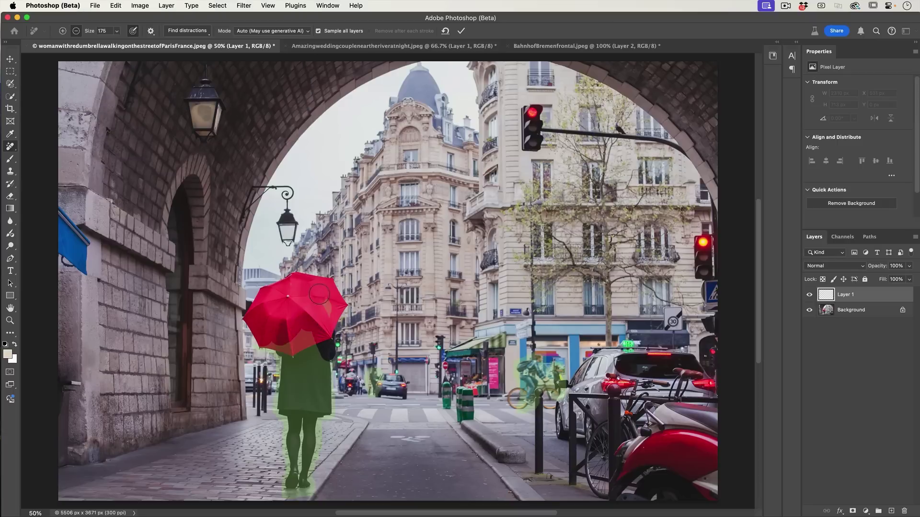
pyautogui.moveTo(286, 354)
pyautogui.mouseDown()
pyautogui.moveTo(302, 336)
pyautogui.moveTo(282, 433)
pyautogui.mouseUp()
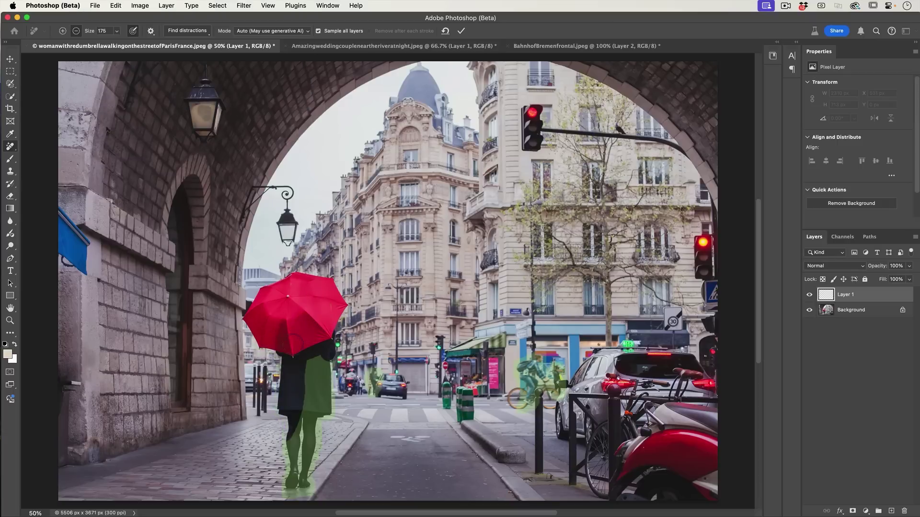
pyautogui.moveTo(275, 372)
pyautogui.mouseDown()
pyautogui.moveTo(289, 493)
pyautogui.moveTo(318, 357)
pyautogui.mouseUp()
pyautogui.moveTo(322, 428); pyautogui.dragTo(308, 487)
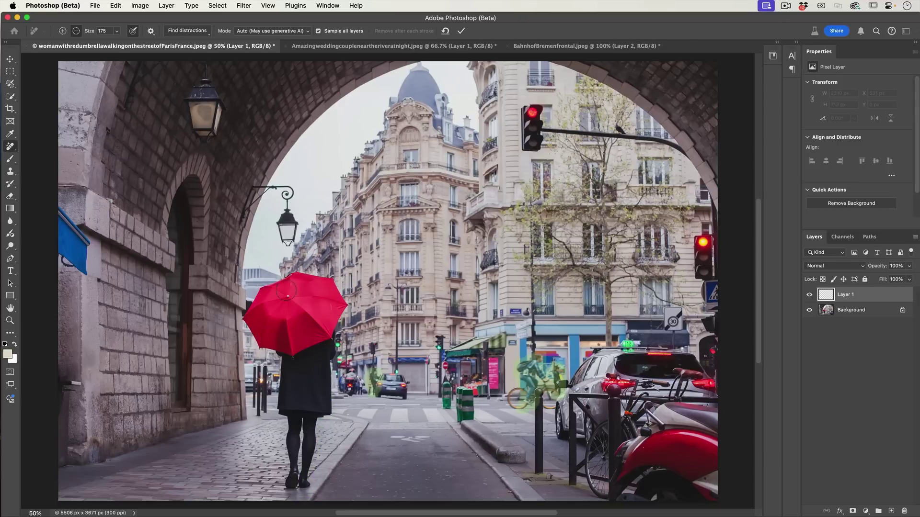
pyautogui.press('alt')
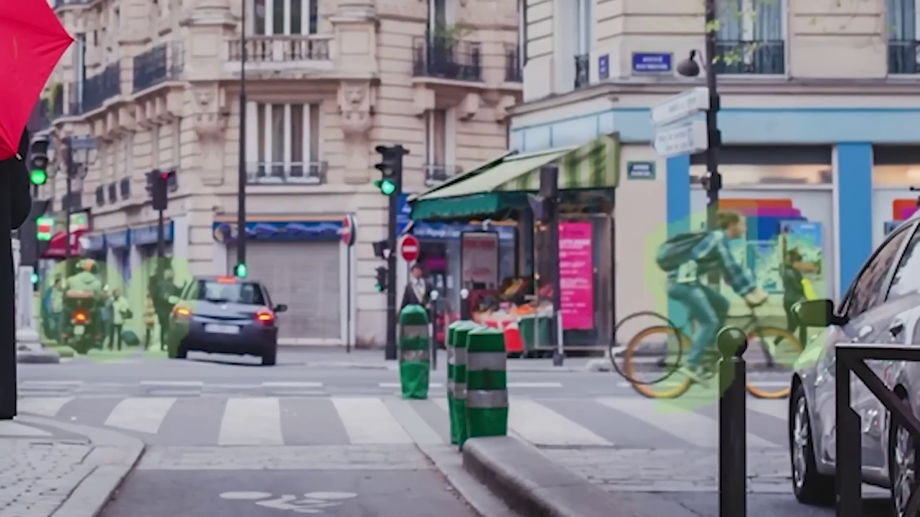
# Add the cyclist's front wheel and a pedestrian to the mask, clearing it off the bollard and car.
pyautogui.moveTo(656, 354); pyautogui.dragTo(660, 363)
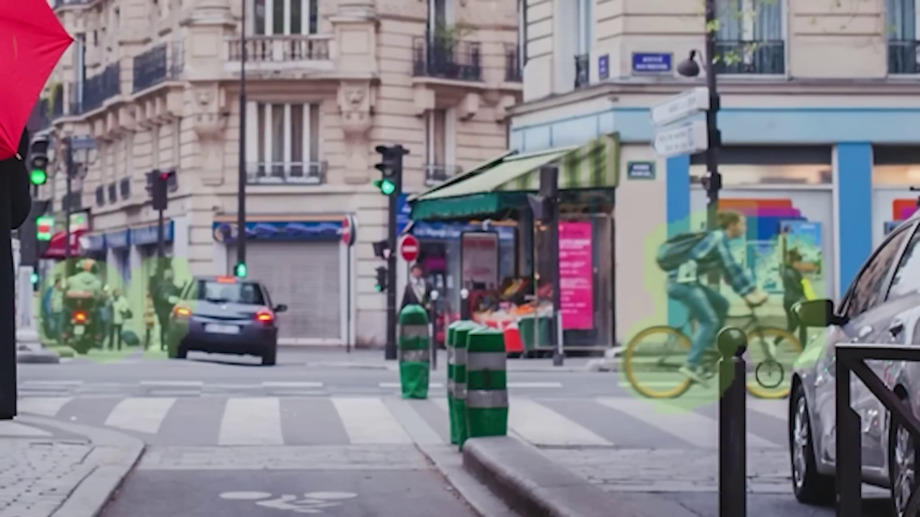
pyautogui.moveTo(732, 347)
pyautogui.mouseDown()
pyautogui.moveTo(731, 393)
pyautogui.moveTo(732, 345)
pyautogui.mouseUp()
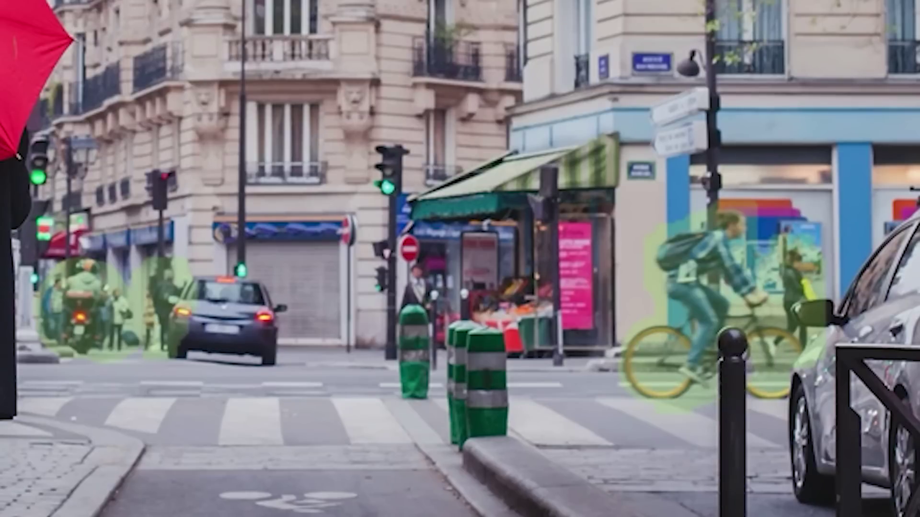
pyautogui.moveTo(207, 303)
pyautogui.mouseDown()
pyautogui.moveTo(187, 320)
pyautogui.moveTo(185, 342)
pyautogui.moveTo(182, 325)
pyautogui.mouseUp()
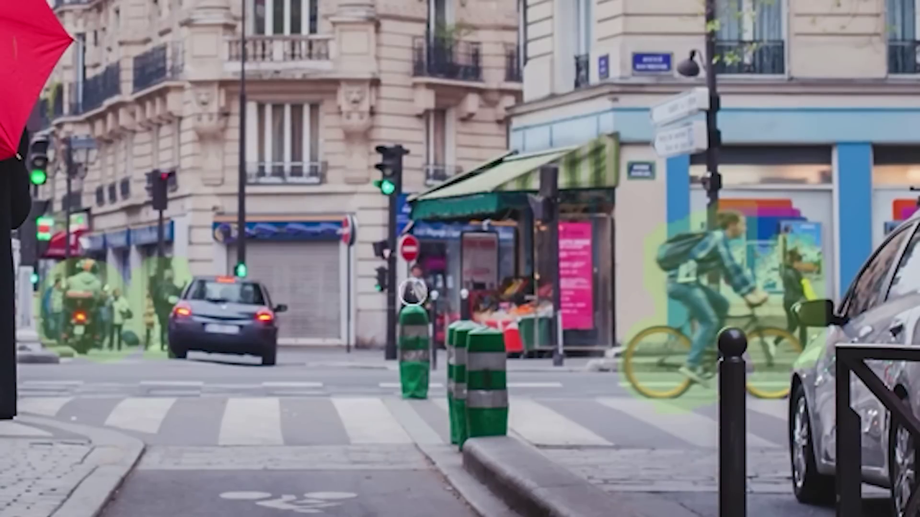
pyautogui.moveTo(419, 293)
pyautogui.mouseDown()
pyautogui.moveTo(412, 280)
pyautogui.moveTo(414, 295)
pyautogui.mouseUp()
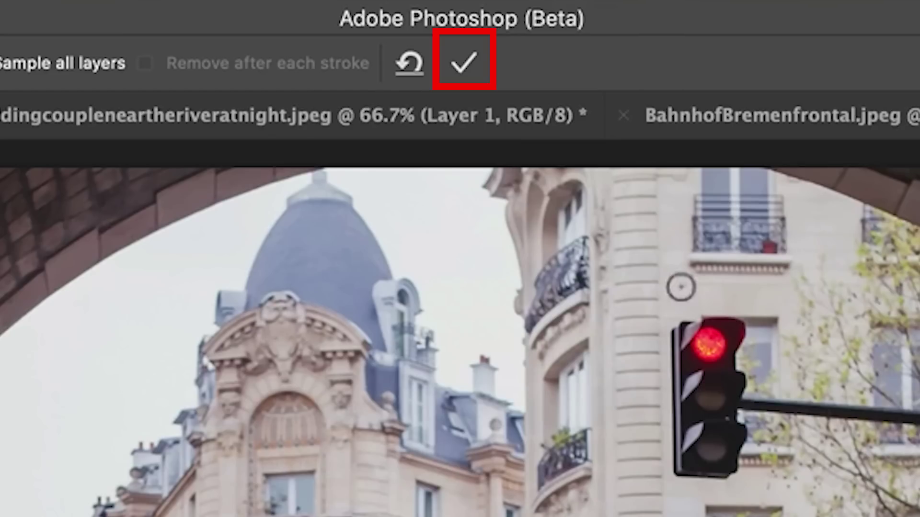
# Commit the removal of the marked cyclist and background pedestrians.
pyautogui.click(465, 64)
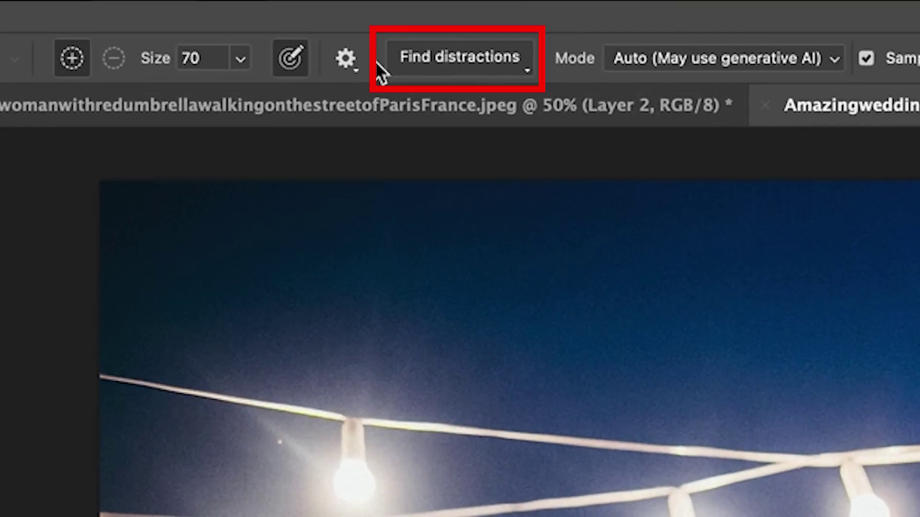
# Erase the wedding photo's overhead wires with Wires and cables, then toggle Layer 1 to compare before and after.
pyautogui.click(432, 63)
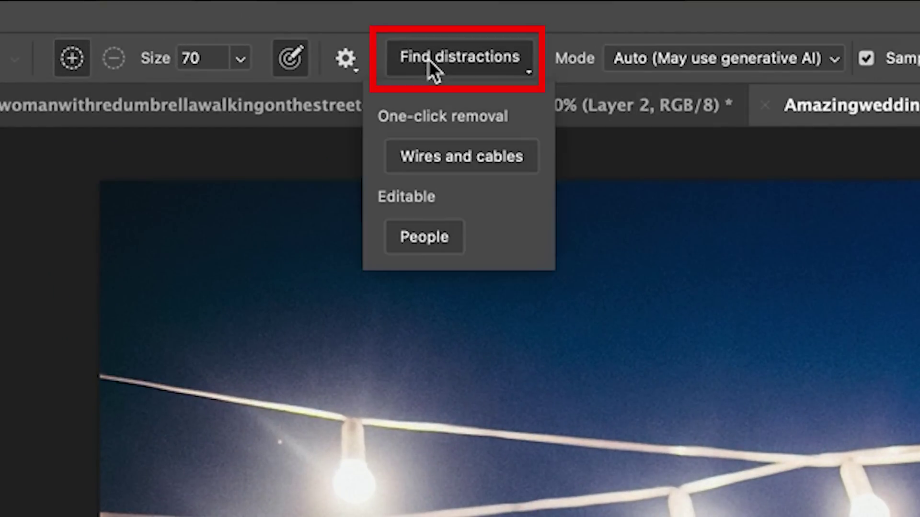
pyautogui.click(494, 161)
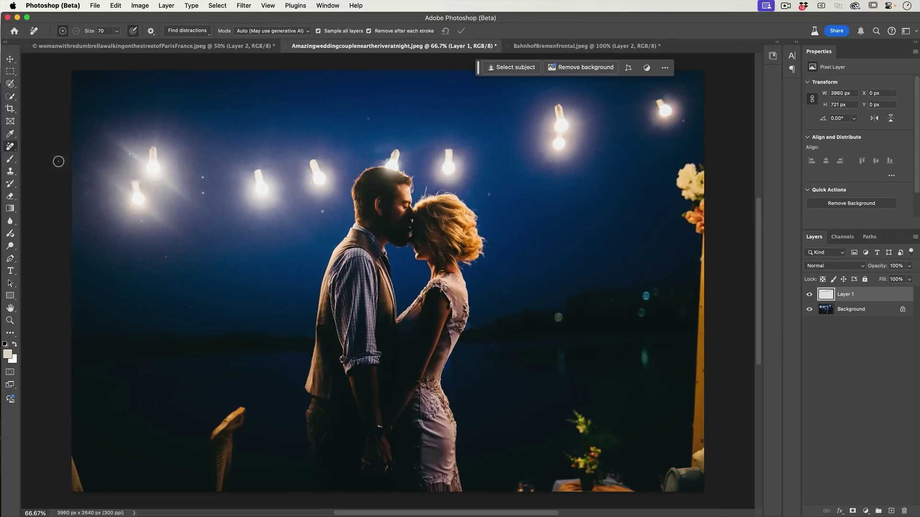
pyautogui.press('v')
pyautogui.click(809, 295)
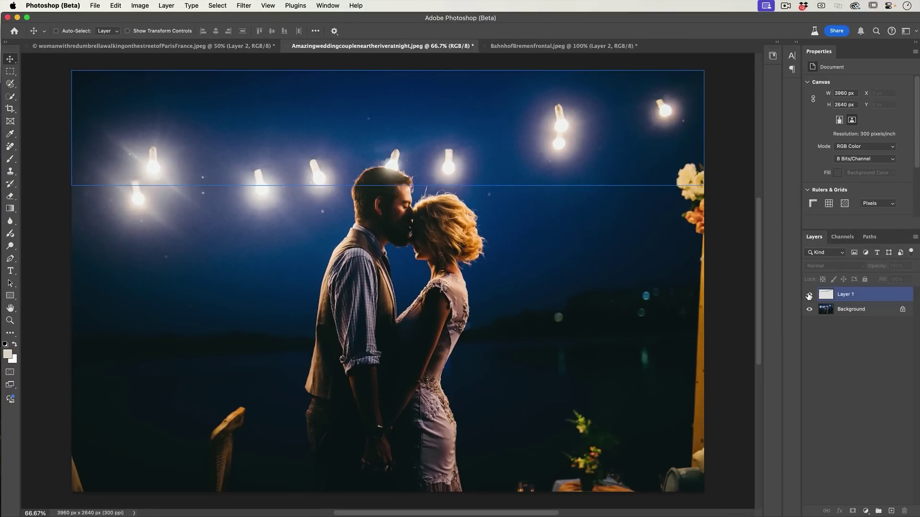
pyautogui.click(809, 295)
pyautogui.click(810, 295)
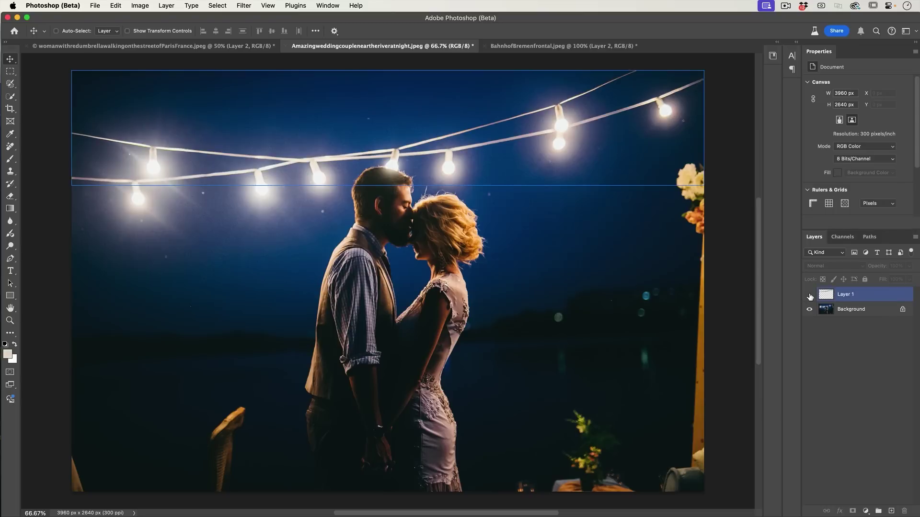
pyautogui.click(810, 294)
pyautogui.click(810, 294)
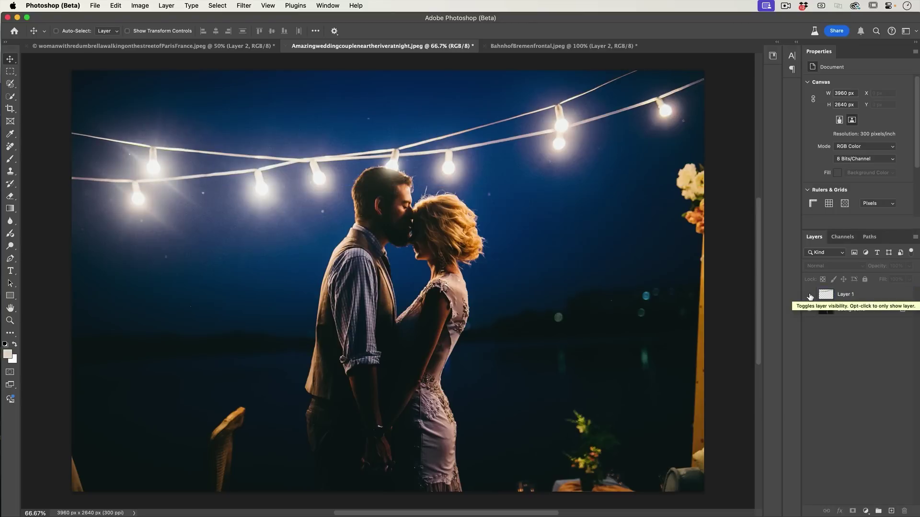